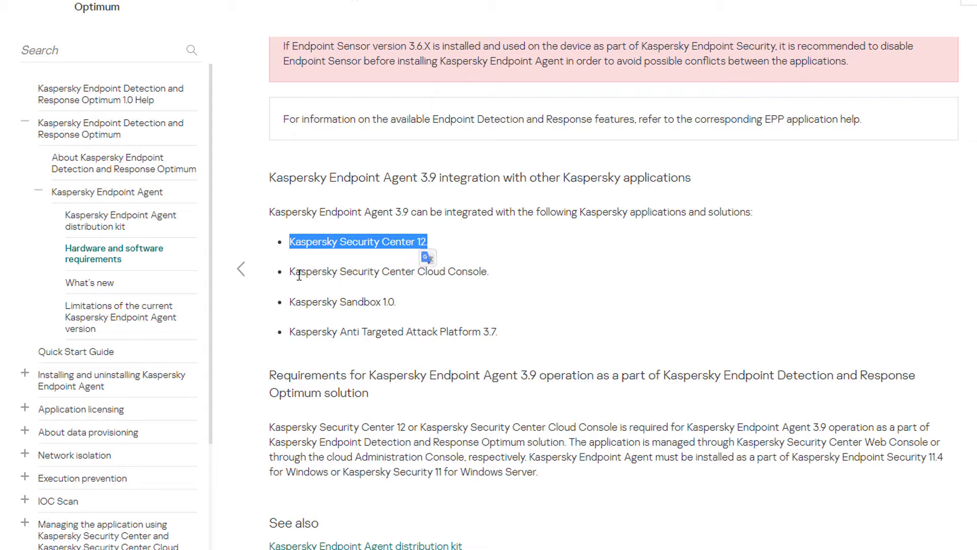
Sign in to the Kaspersky Security Center web console and check the KES Windows version in the web plug-ins list.
left_click_drag(290, 271, 482, 274)
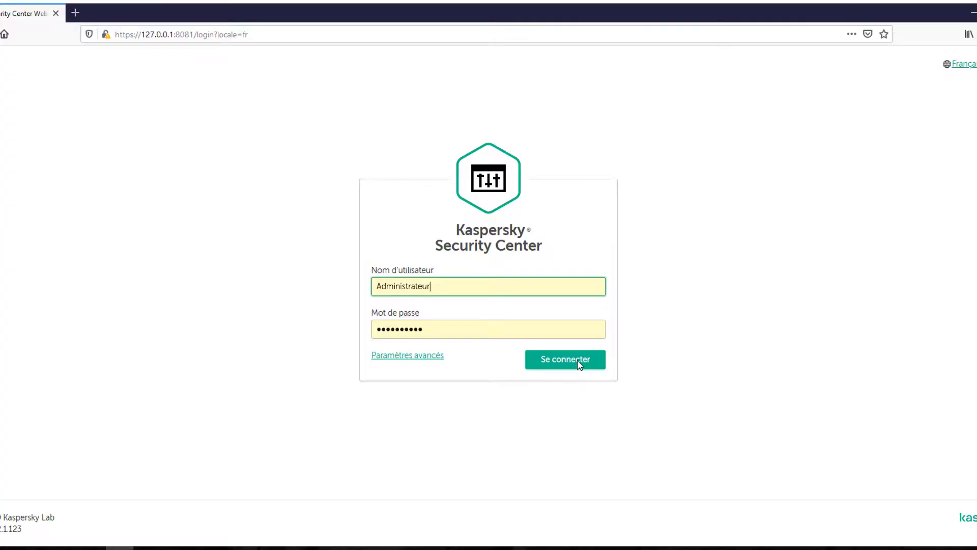
left_click(577, 359)
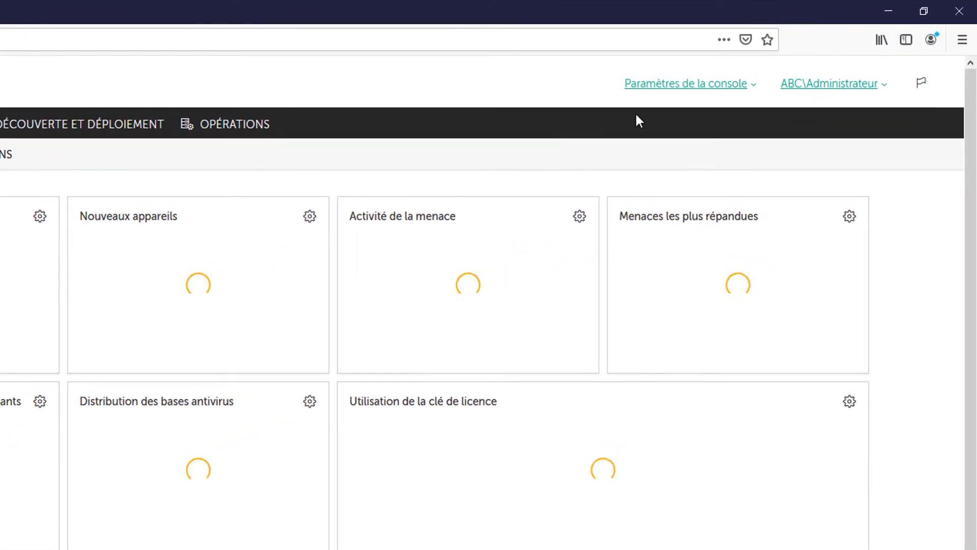
left_click(668, 85)
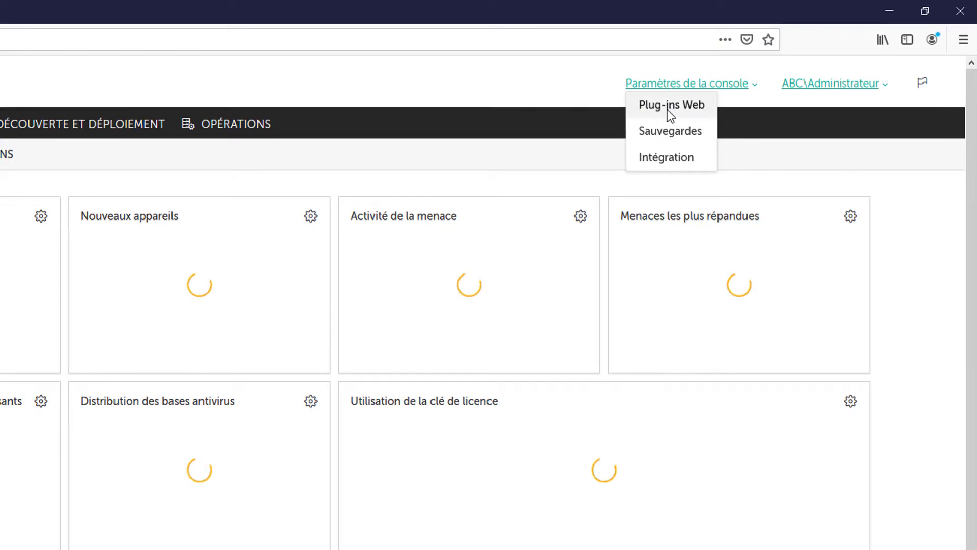
left_click(668, 107)
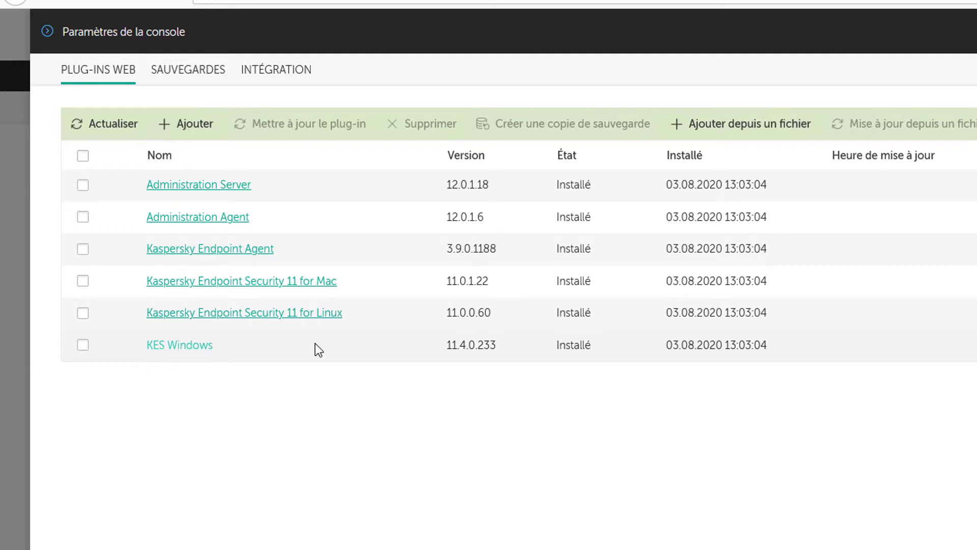
left_click_drag(449, 347, 513, 347)
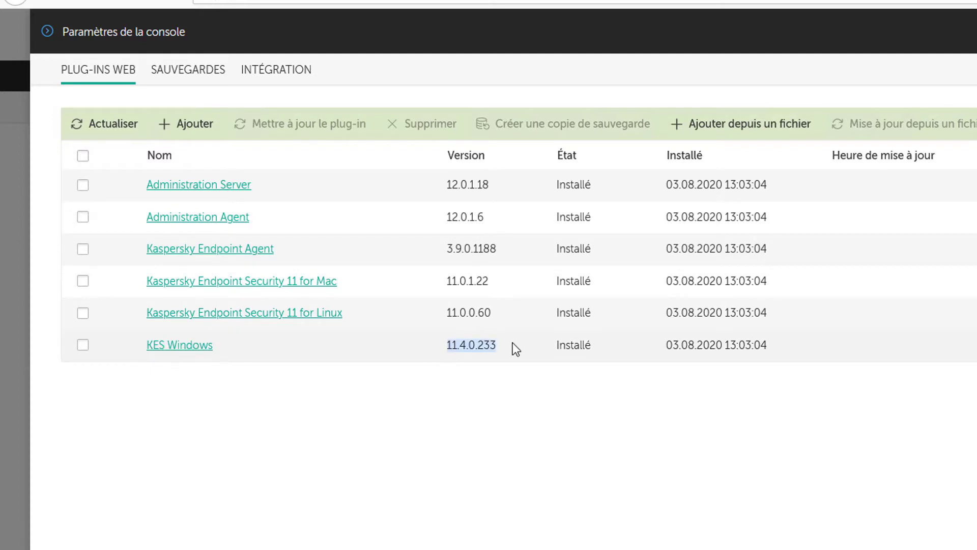
left_click(200, 126)
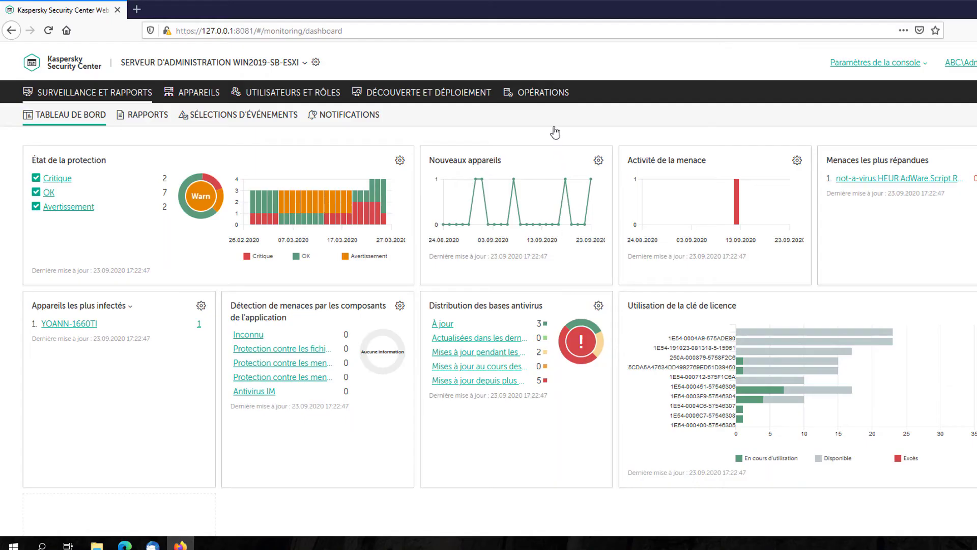
Open the "[Win] KES for Windows (11.4.0) + KEA3.9" installation package from storage and examine its settings.
left_click(547, 97)
mouse_move(377, 119)
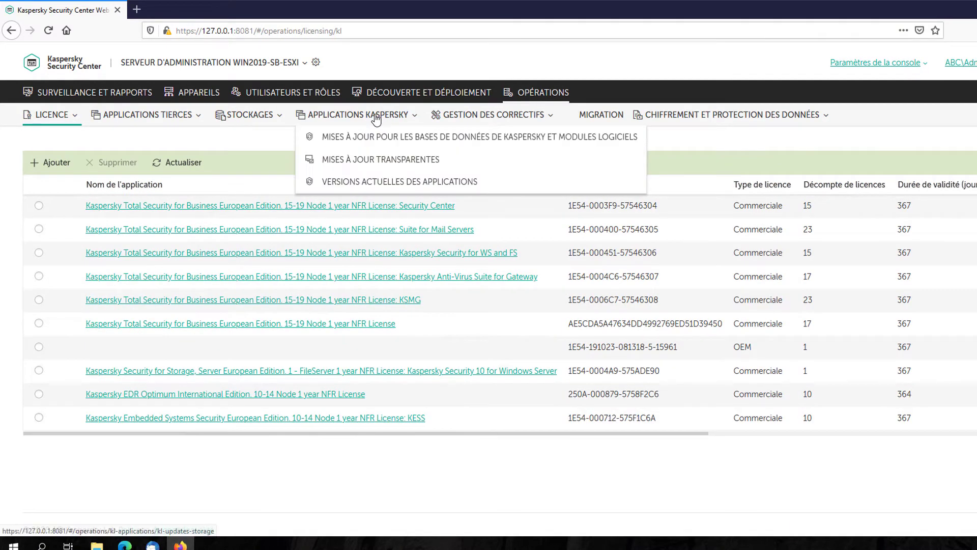
mouse_move(250, 116)
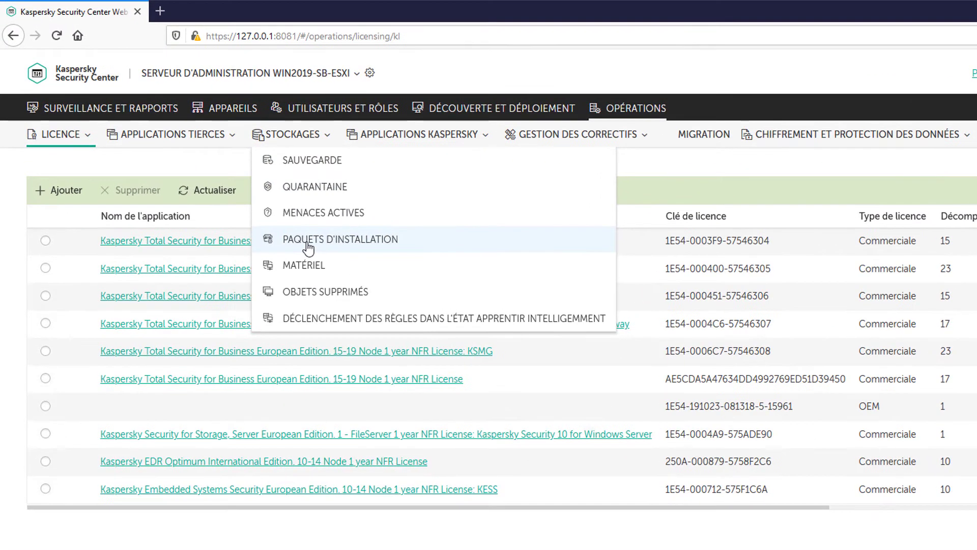
left_click(308, 248)
scroll(375, 437, "down", 2)
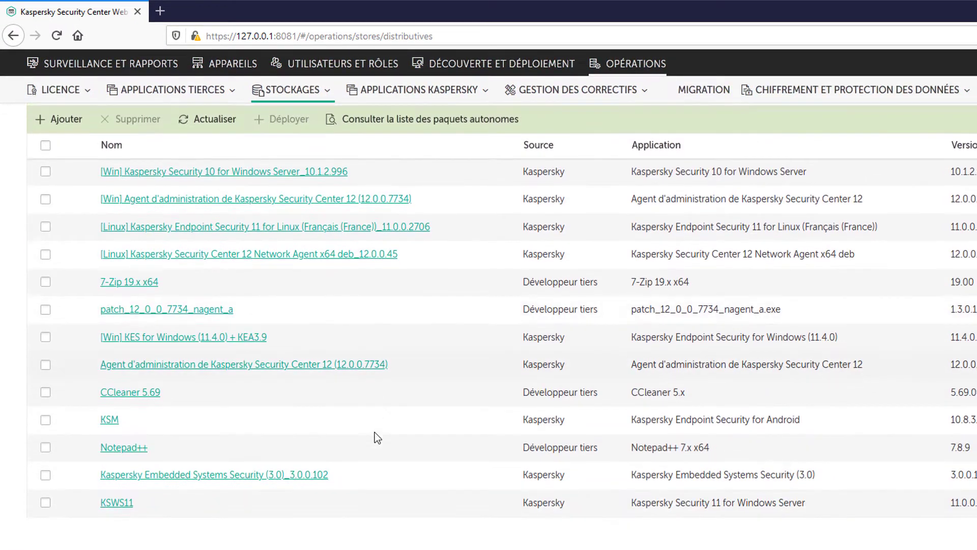
left_click(205, 325)
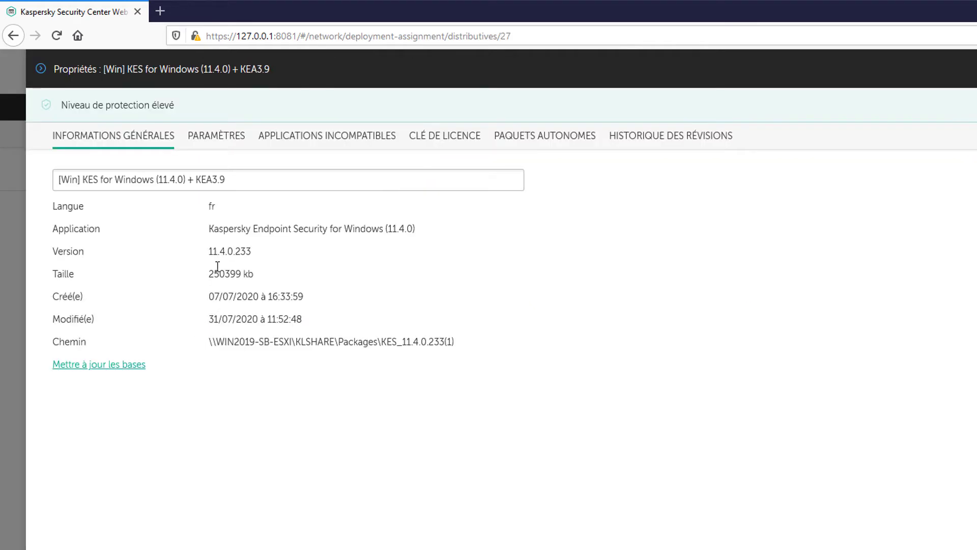
left_click(229, 144)
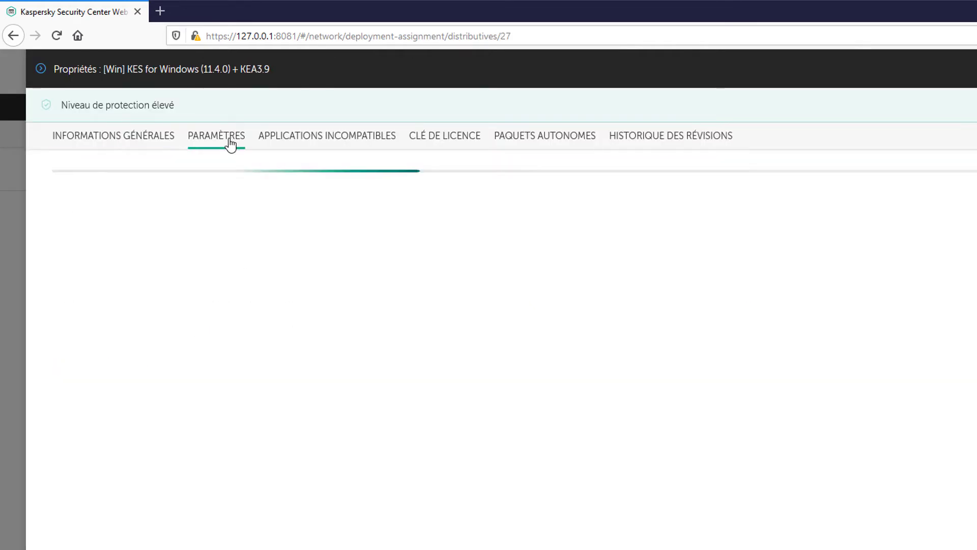
scroll(471, 420, "down", 2)
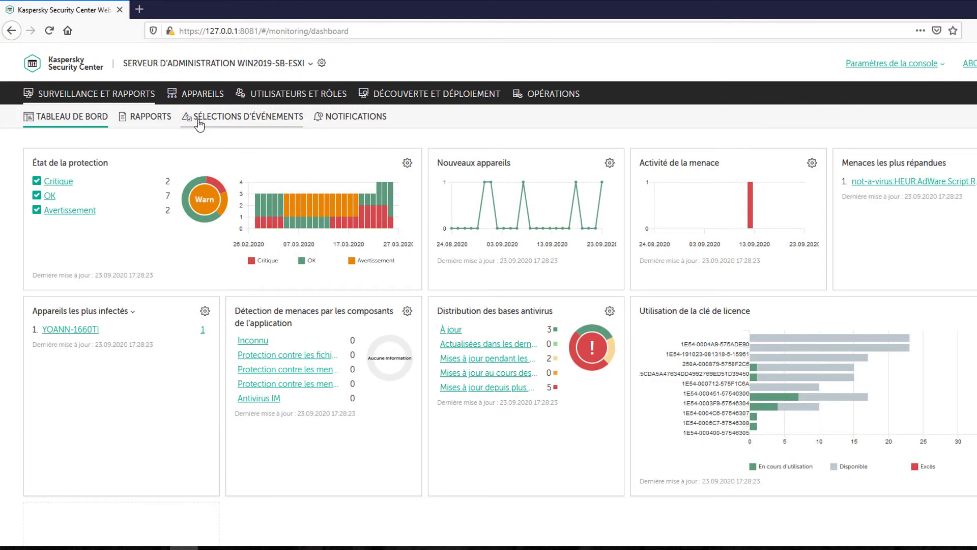
Start a new device task for Kaspersky Endpoint Security for Windows (11.4.0) of type "Modification de la sélection des modules de l'application".
left_click(201, 102)
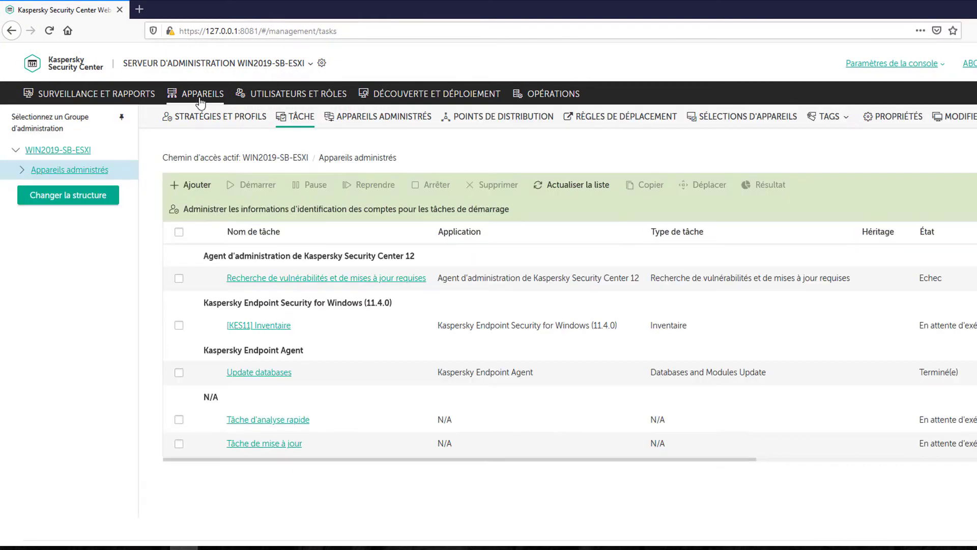
left_click(200, 191)
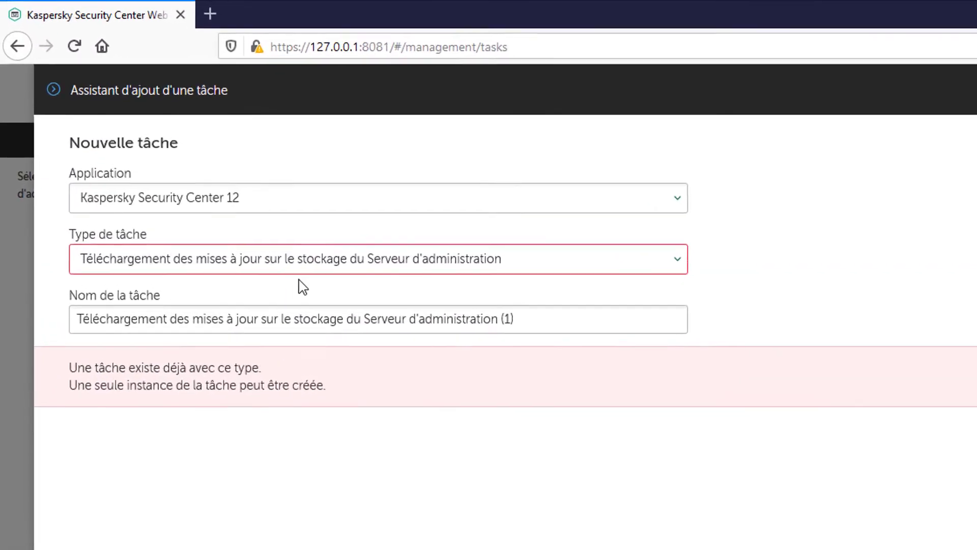
left_click(191, 137)
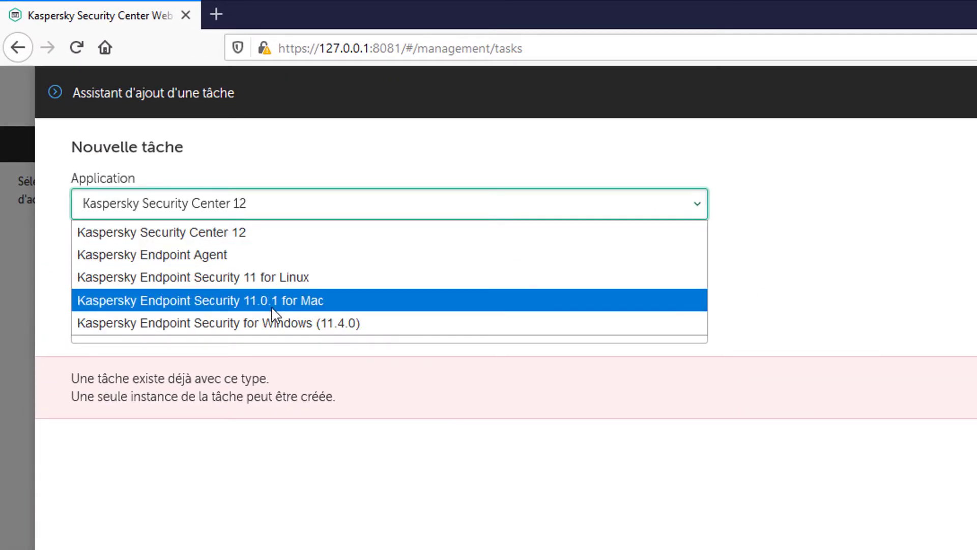
left_click(270, 323)
left_click(236, 274)
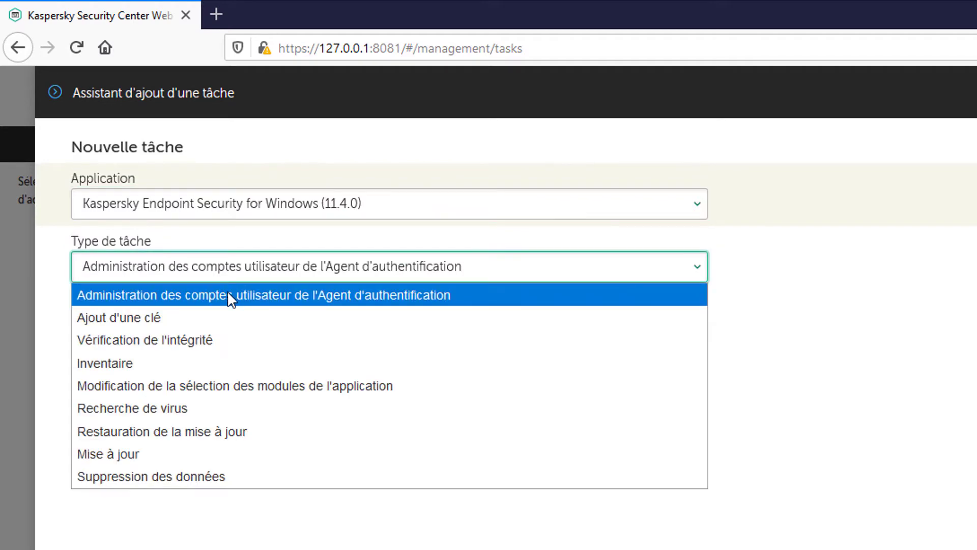
left_click(219, 388)
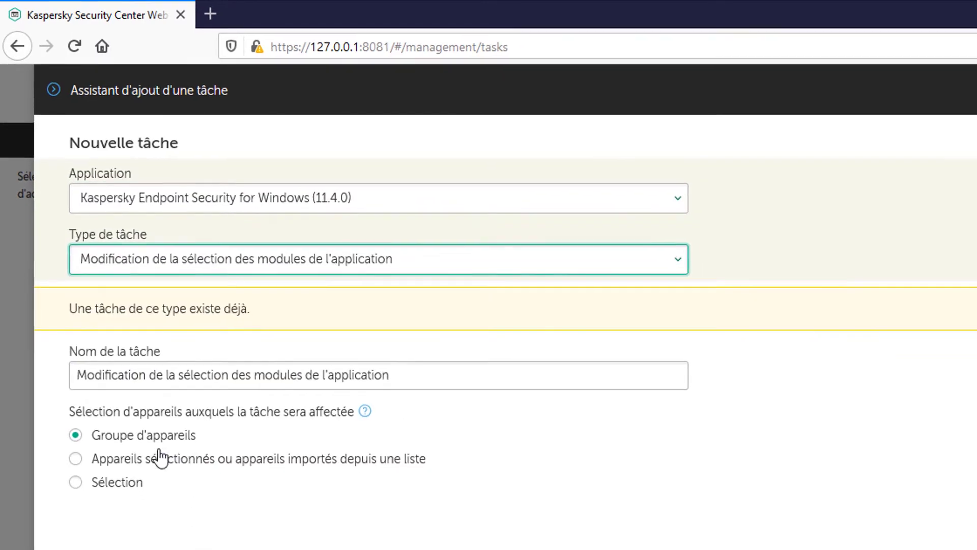
Assign the task to the Appareils administrés group and finish creating it with its details set to open.
left_click(81, 532)
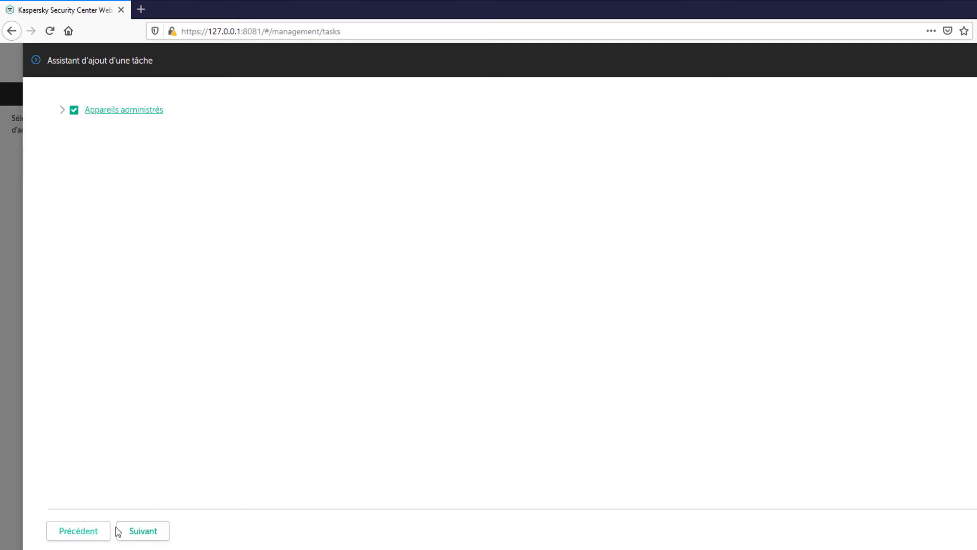
left_click(147, 532)
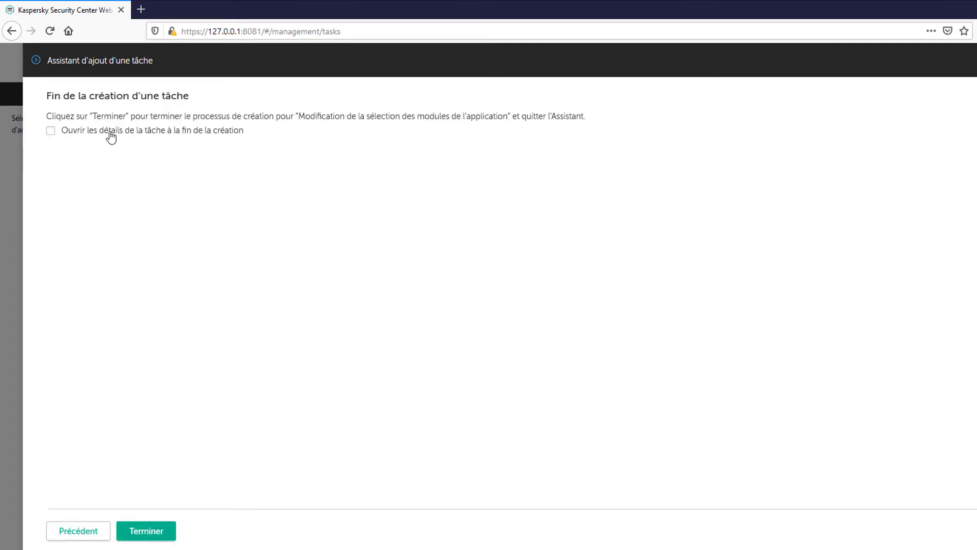
left_click(108, 132)
left_click(149, 530)
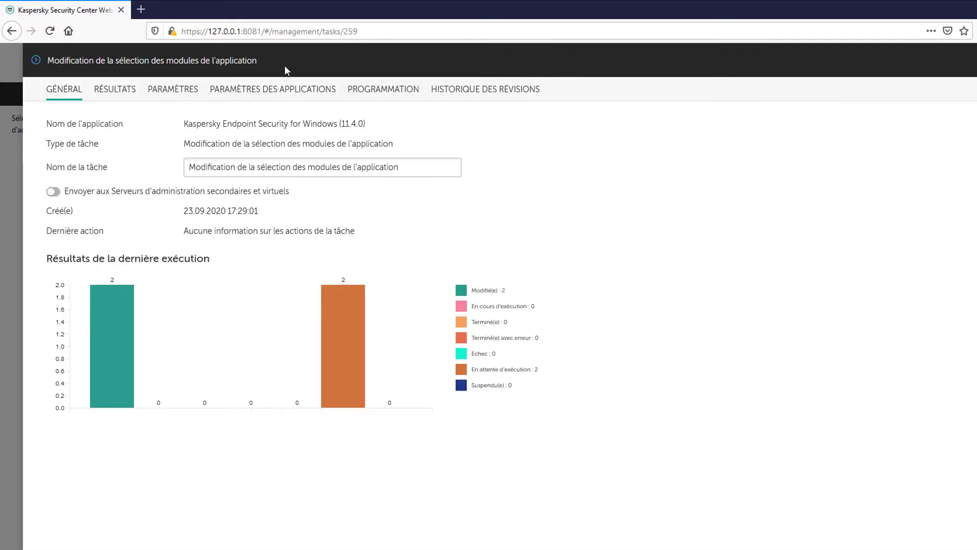
Enable the Endpoint Sensor component in the new task's application settings.
left_click(184, 97)
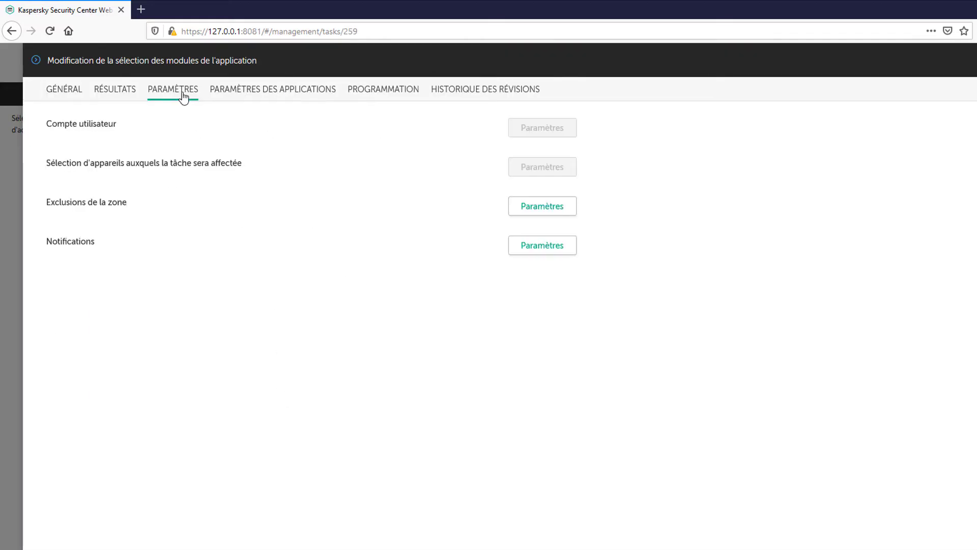
left_click(234, 97)
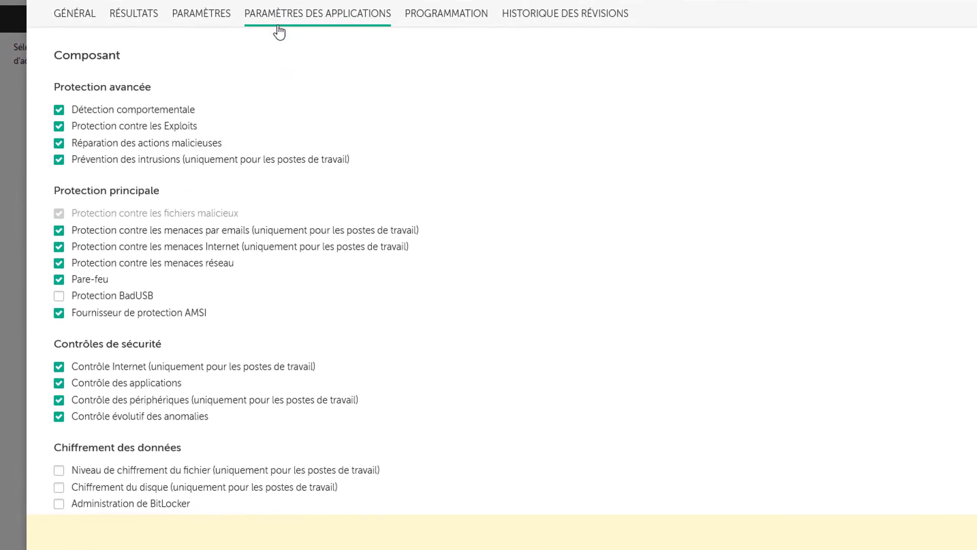
scroll(423, 295, "down", 5)
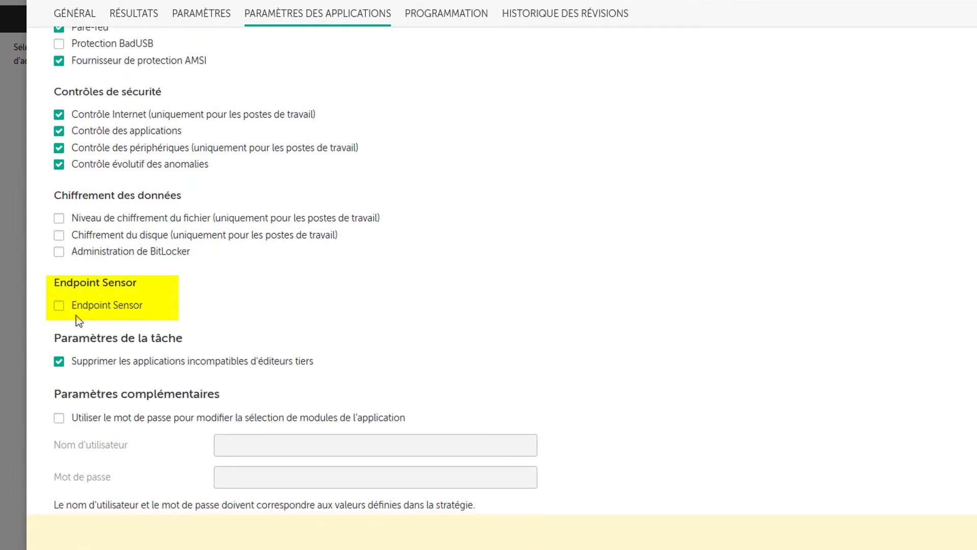
left_click(59, 305)
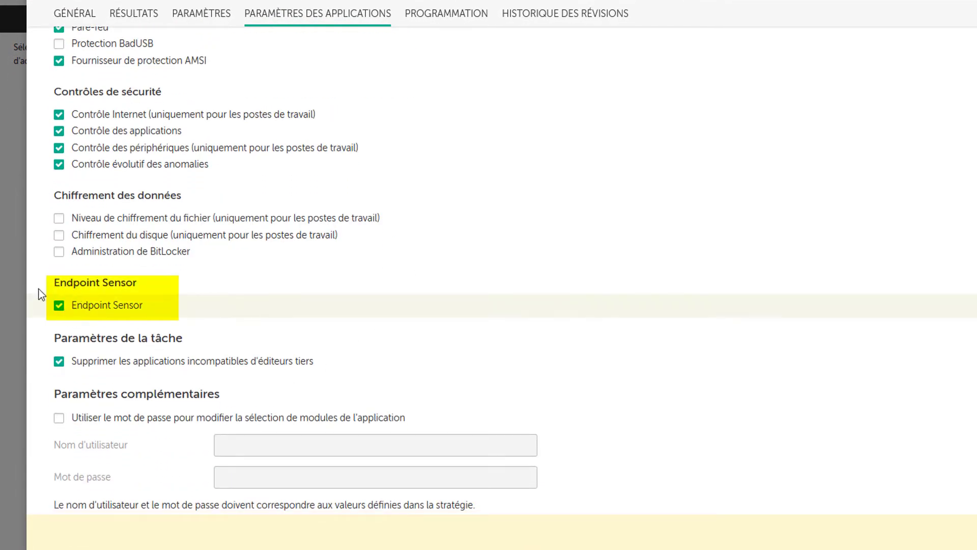
Enable password use for changing the modules with username KLAdmin and the account password, save the task, and select it in the task list.
left_click(93, 419)
left_click(216, 447)
type("KLAdmin")
key("Tab")
type("********")
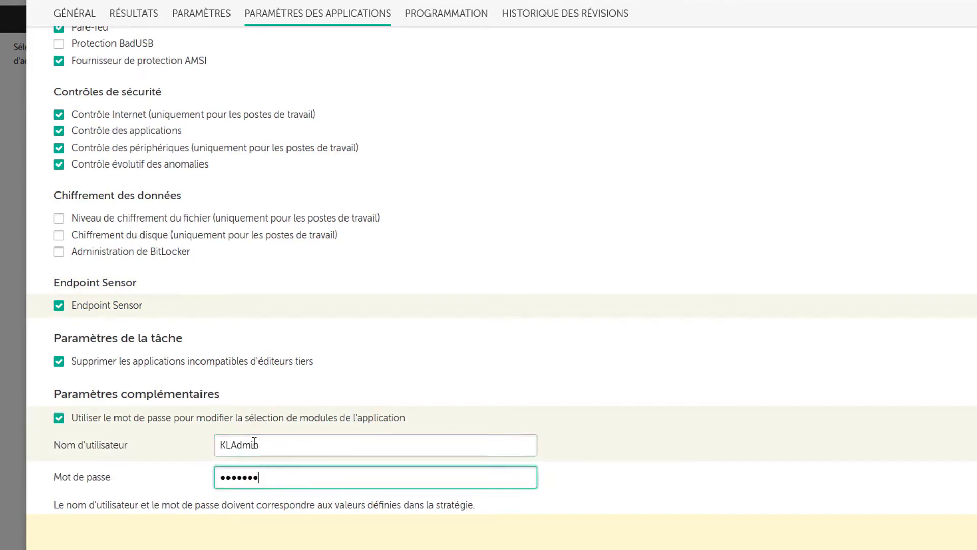
type("*")
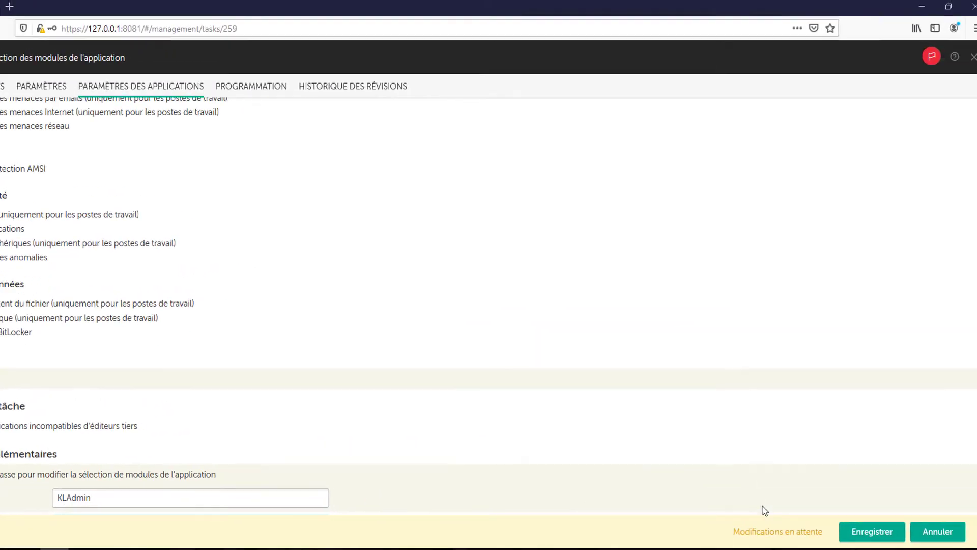
scroll(863, 523, "down", 1)
left_click(863, 527)
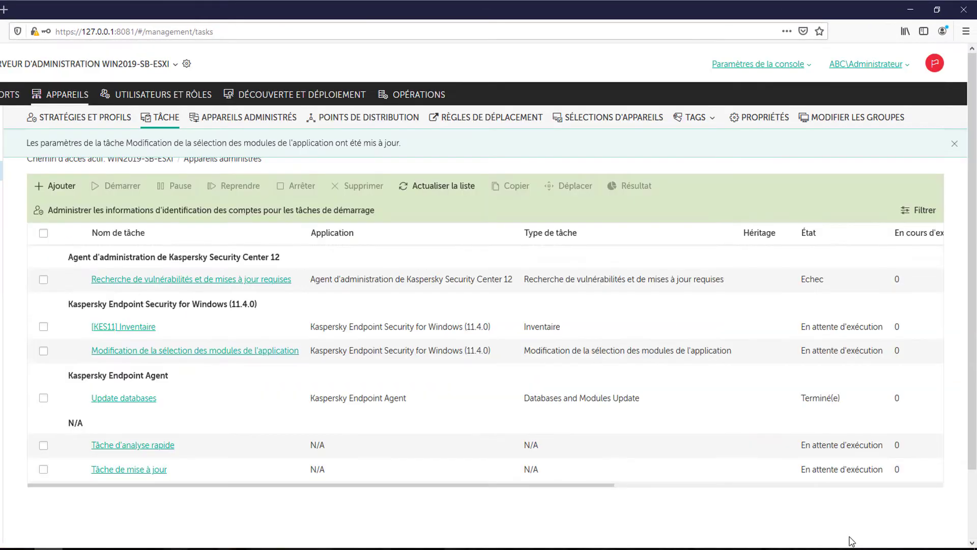
left_click(43, 350)
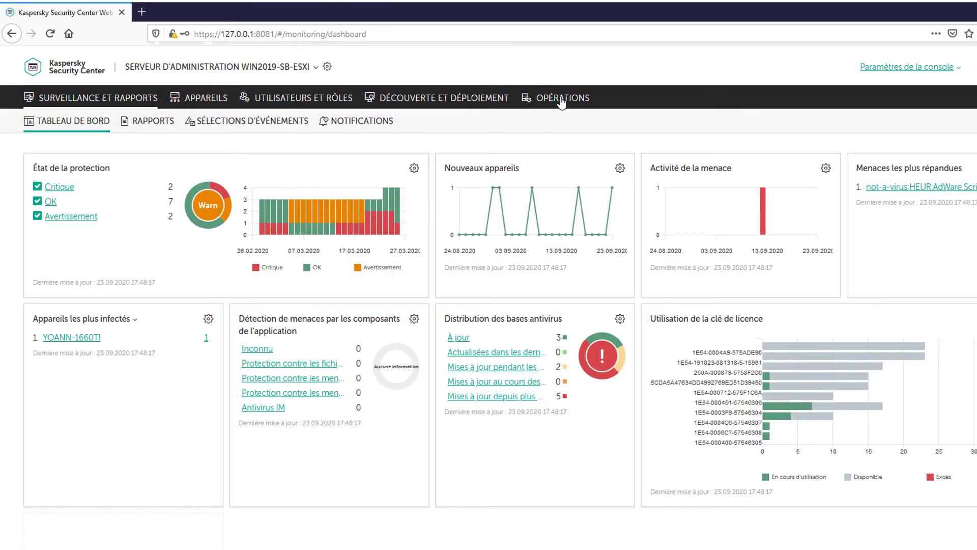
Open the Kaspersky licence list and view the options for adding a licence.
left_click(562, 101)
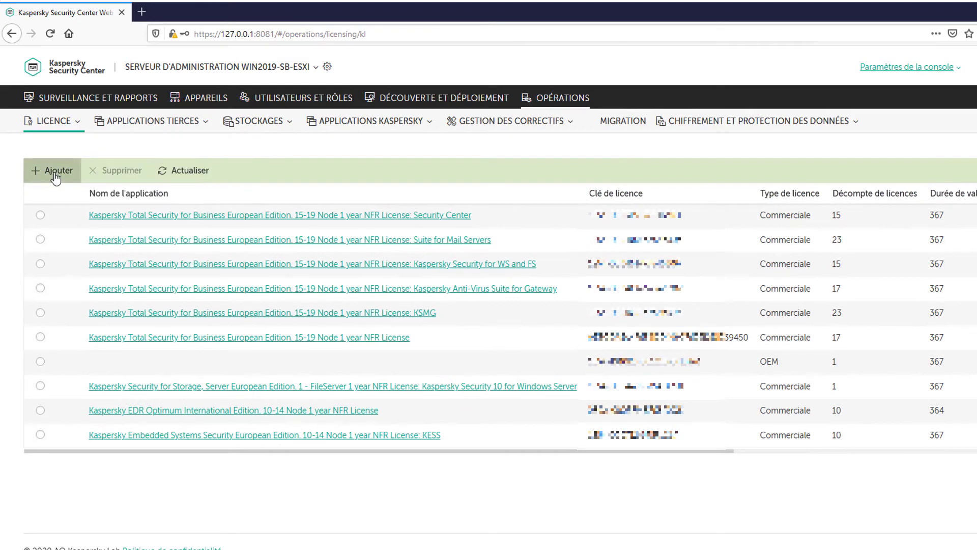
left_click(56, 176)
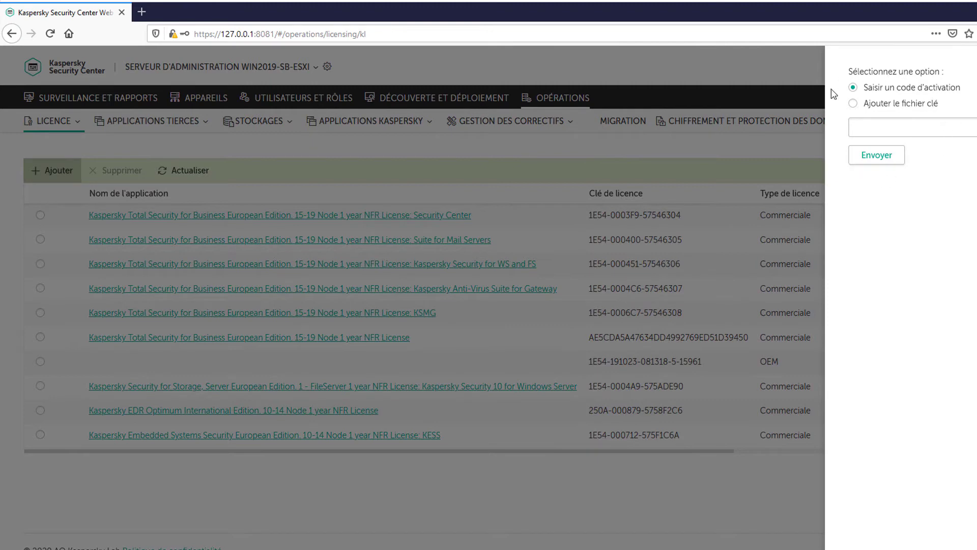
left_click(584, 453)
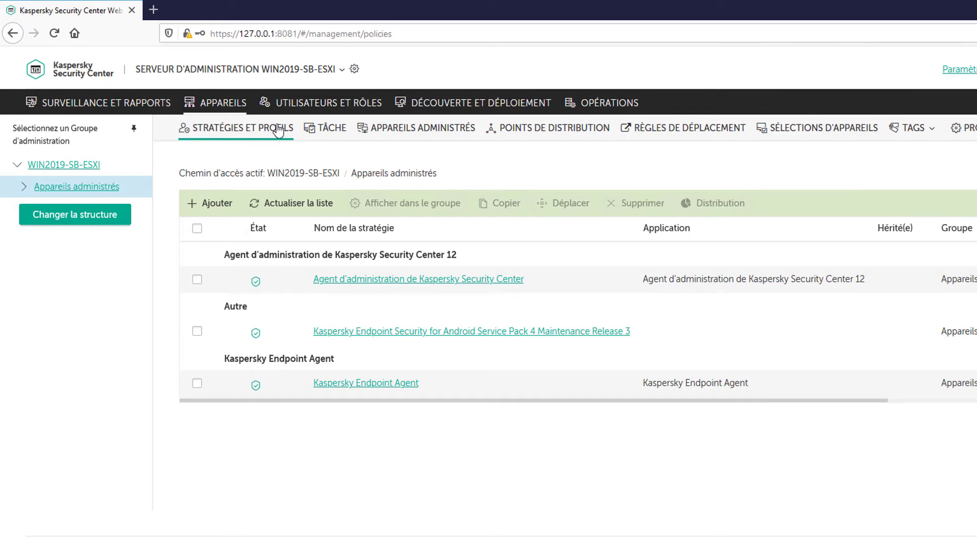
Create a Kaspersky Endpoint Agent policy for Appareils administrés with Kaspersky Sandbox excluded and Kaspersky Endpoint Detection and Response Optimum included, and save it.
left_click(217, 204)
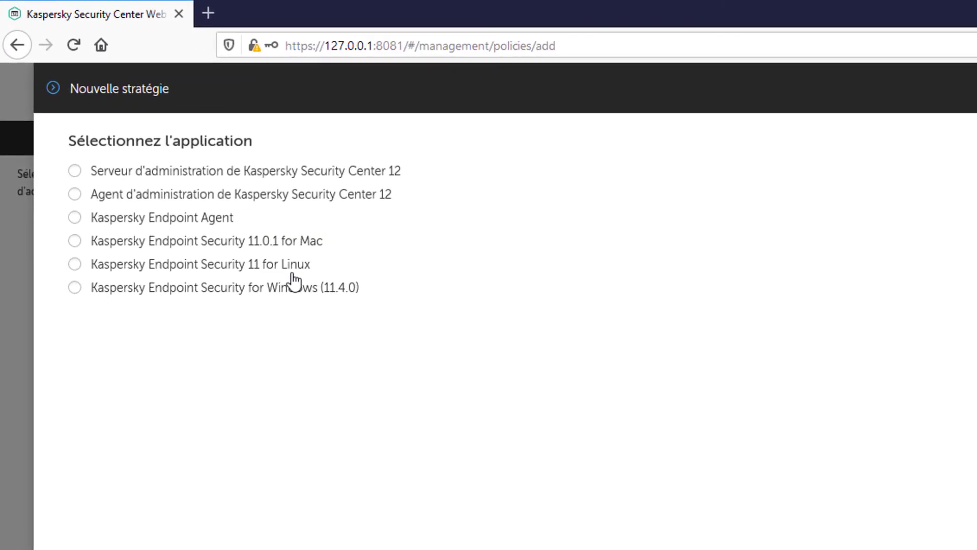
left_click(190, 220)
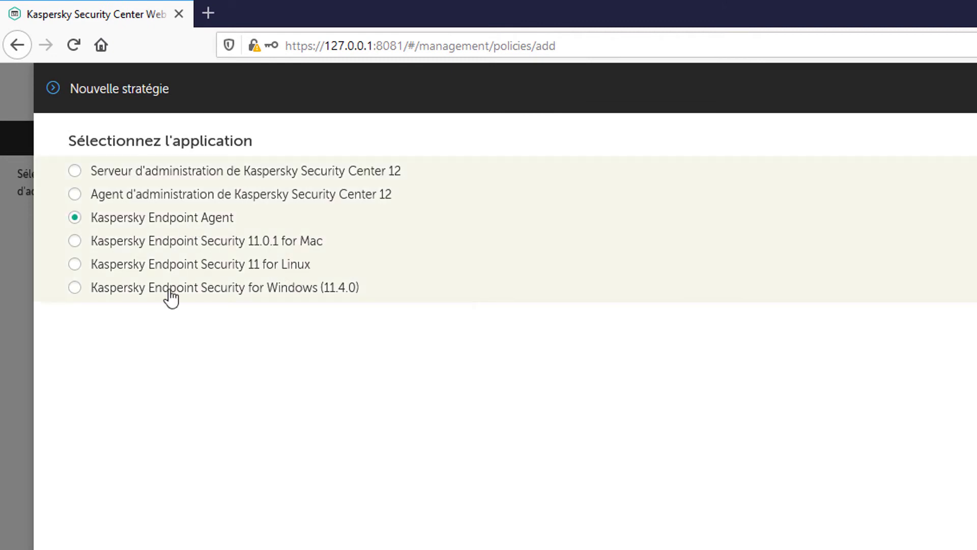
left_click(167, 536)
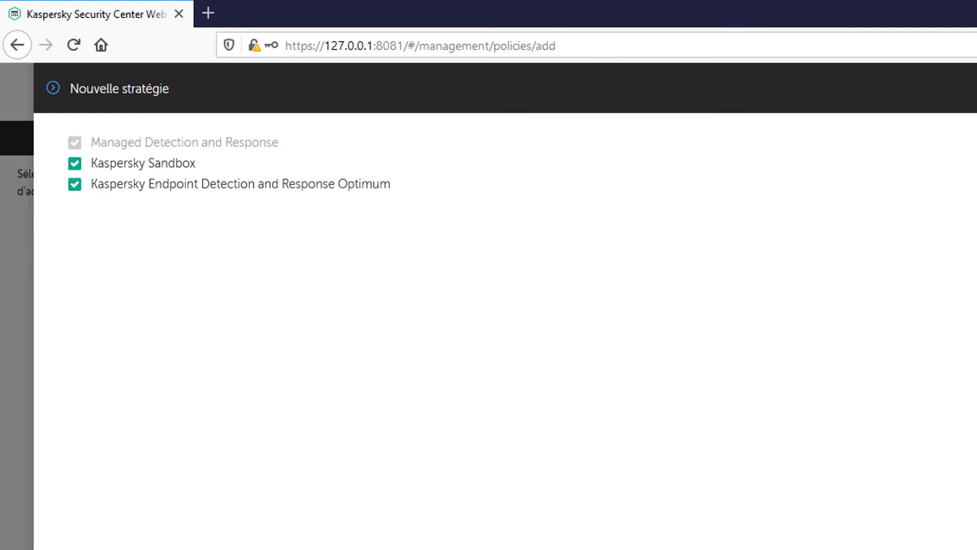
left_click(154, 174)
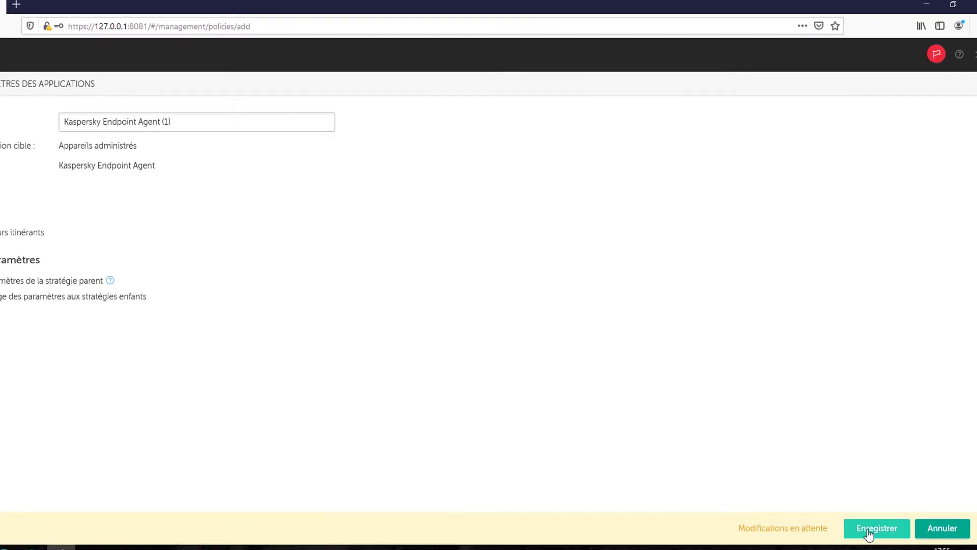
left_click(869, 529)
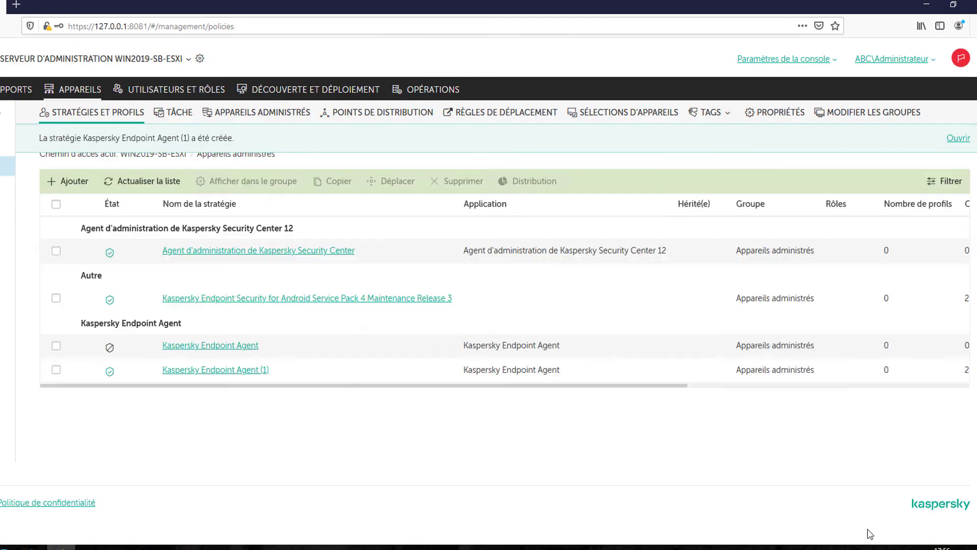
Lock the policy type settings under Interface and management in the Kaspersky Endpoint Agent (1) policy.
left_click(207, 370)
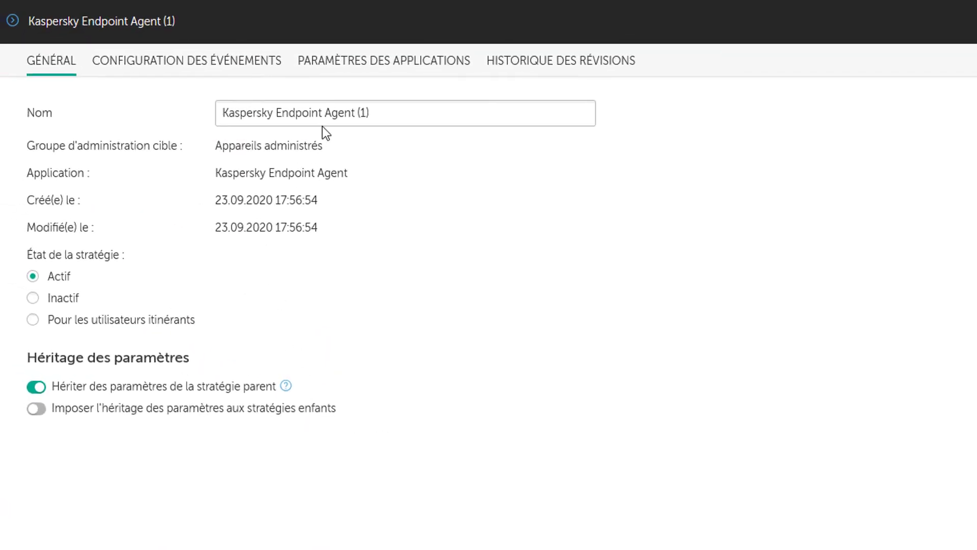
left_click(373, 71)
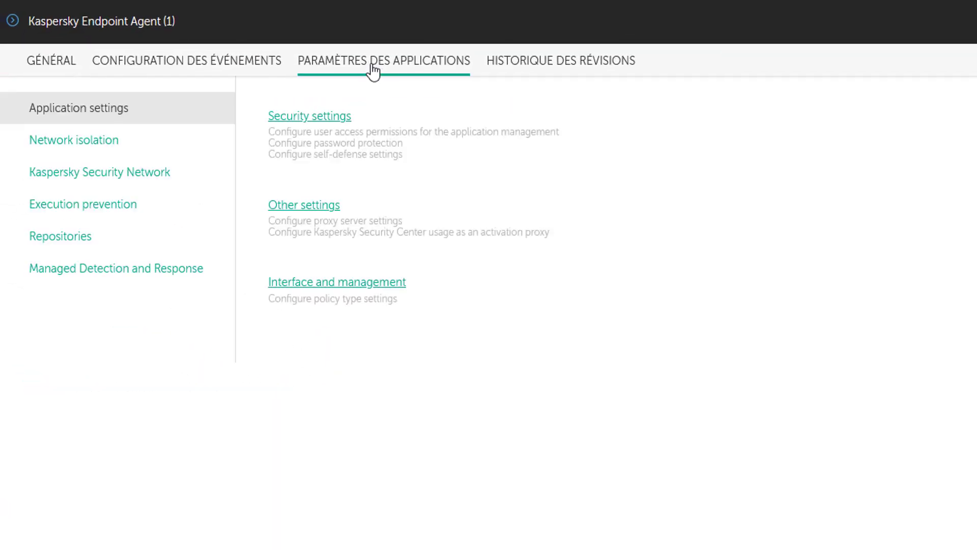
left_click(320, 283)
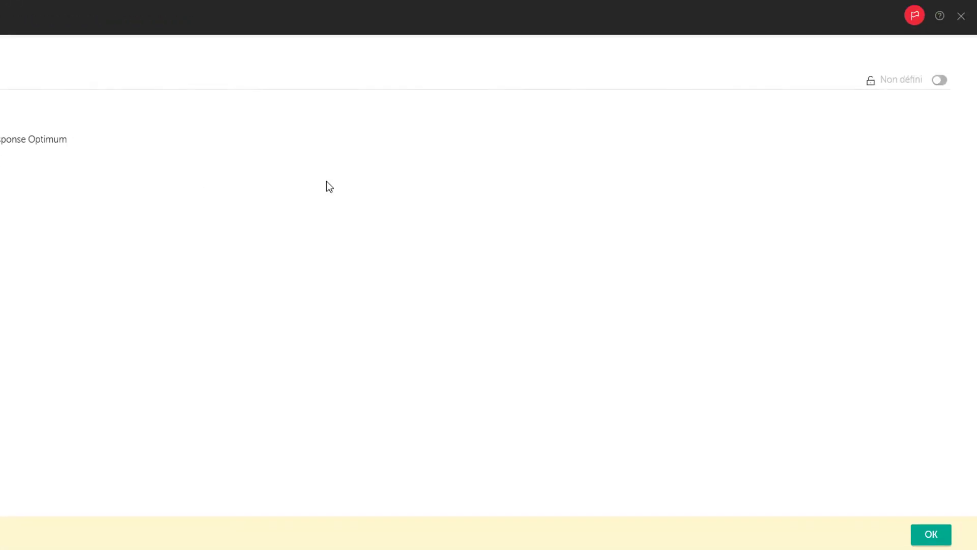
left_click(939, 81)
left_click(917, 542)
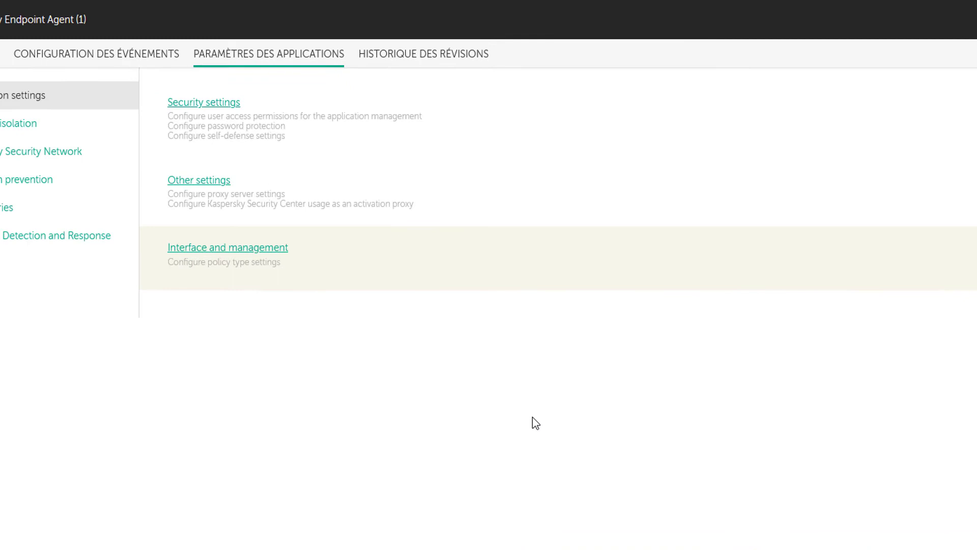
Apply the locked Synchronization with Administration Server settings in the policy's Repositories section.
left_click(9, 207)
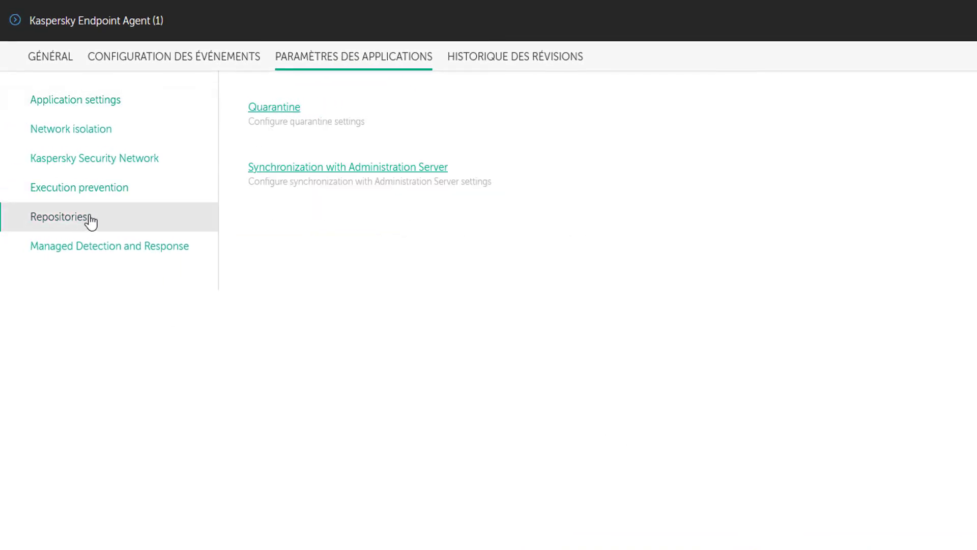
left_click(261, 169)
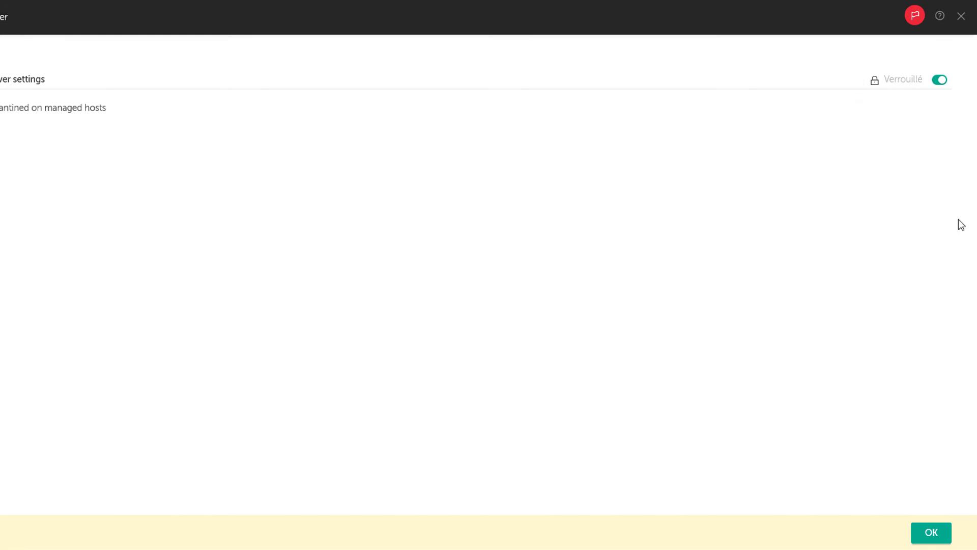
left_click(932, 535)
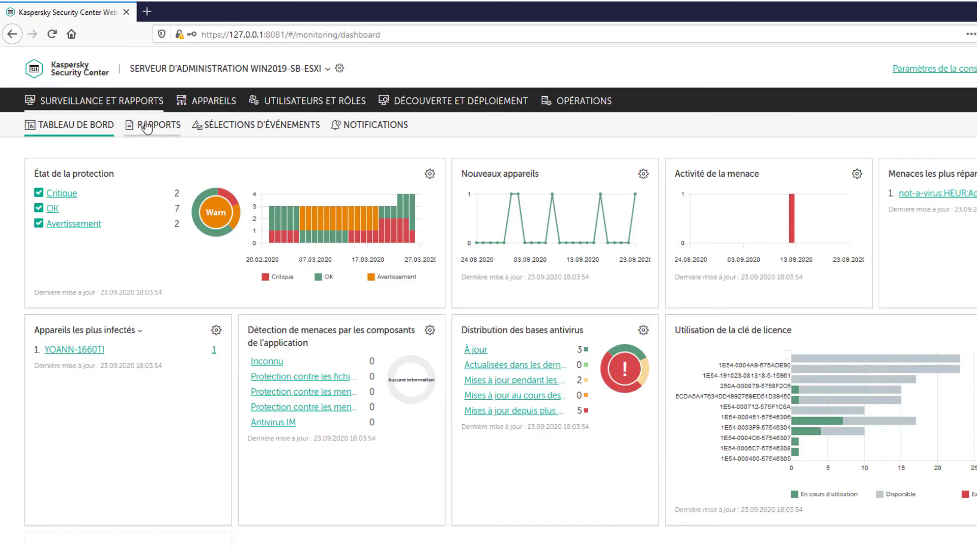
Add the Ouvrir un incident field in descending order (Ordre décroissant) to the information fields of the Rapport sur les menaces report.
left_click(153, 128)
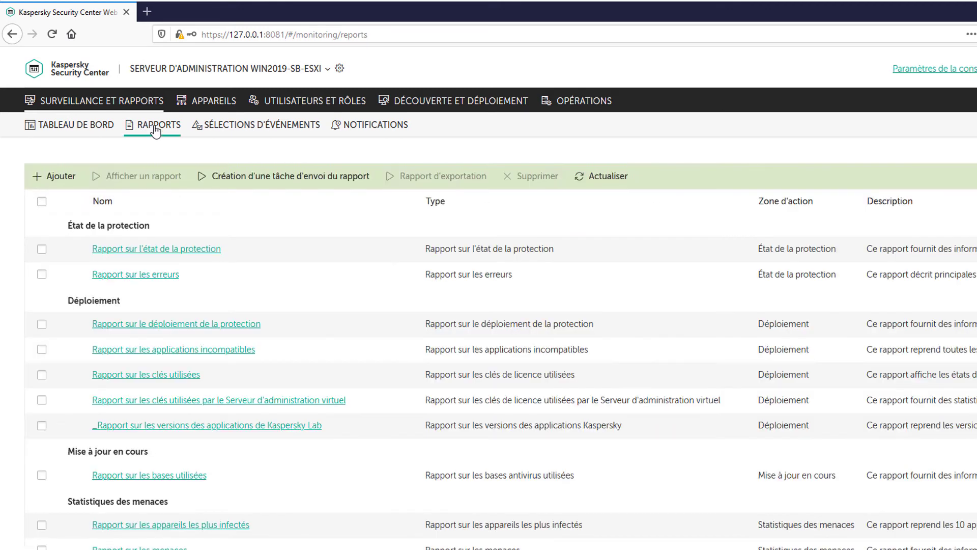
scroll(145, 367, "down", 3)
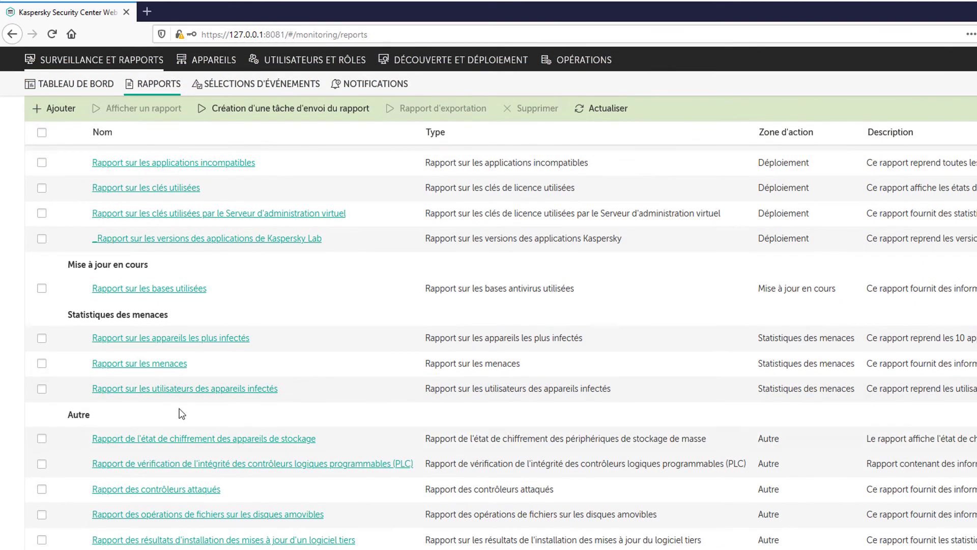
left_click(153, 364)
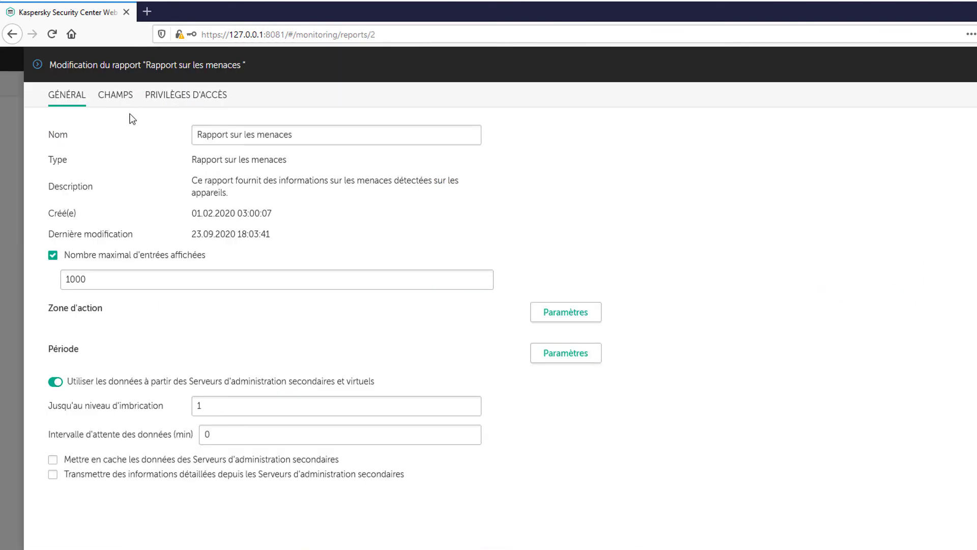
left_click(125, 99)
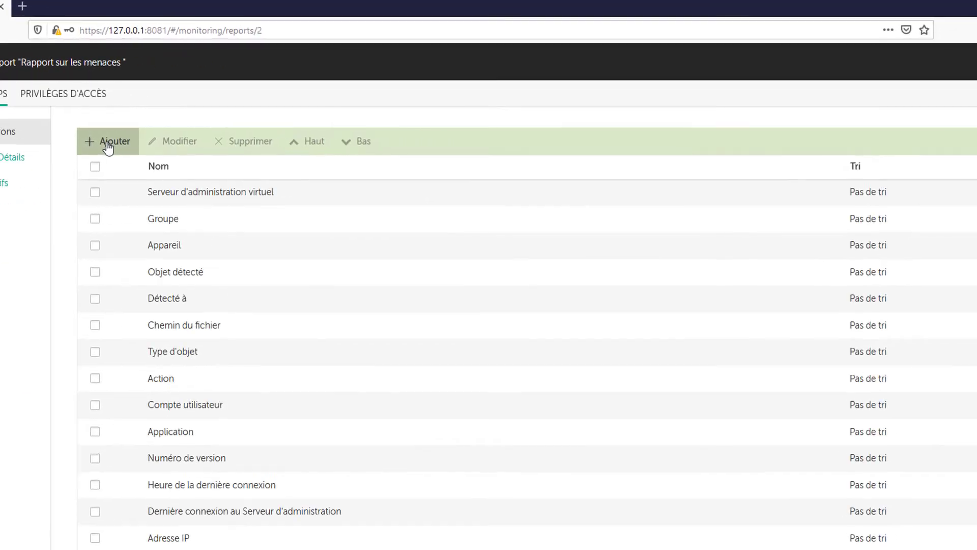
left_click(224, 133)
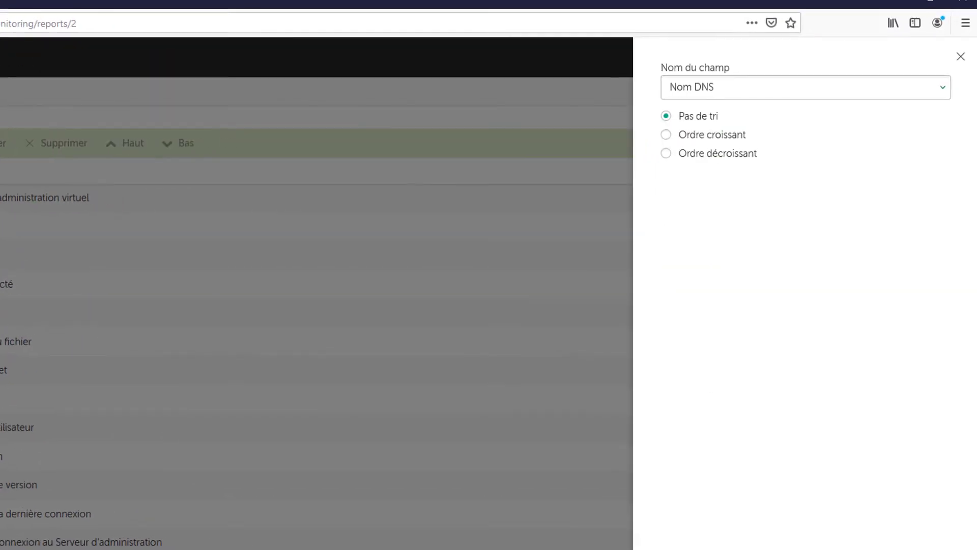
left_click(724, 91)
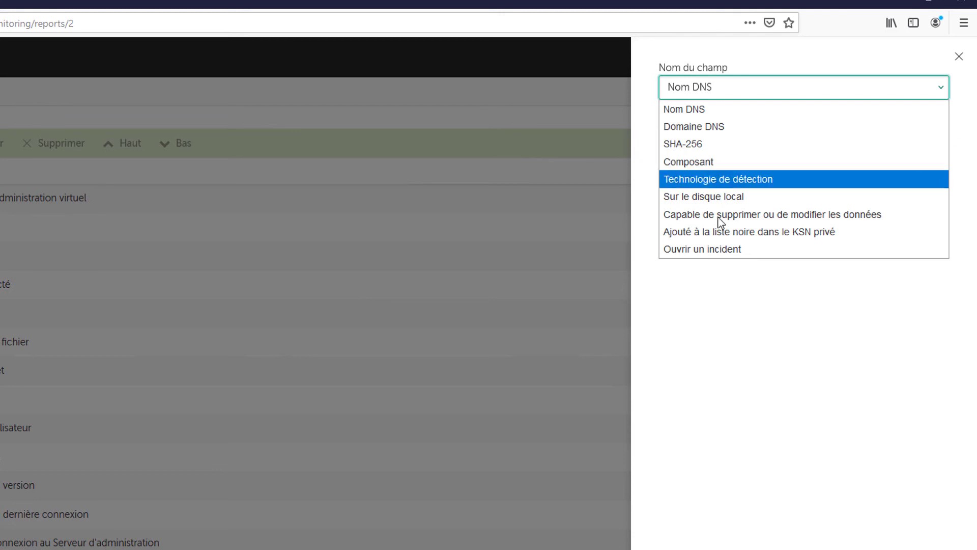
left_click(711, 250)
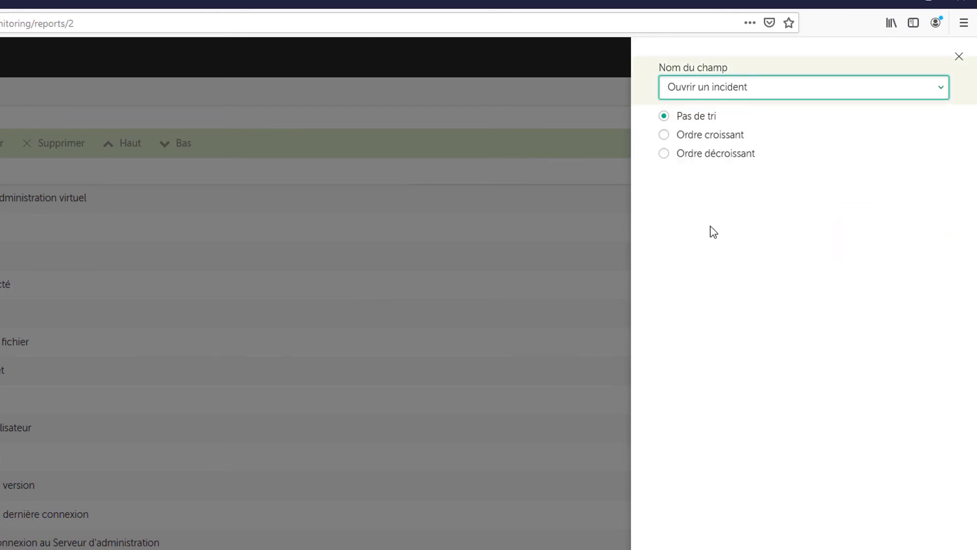
left_click(697, 155)
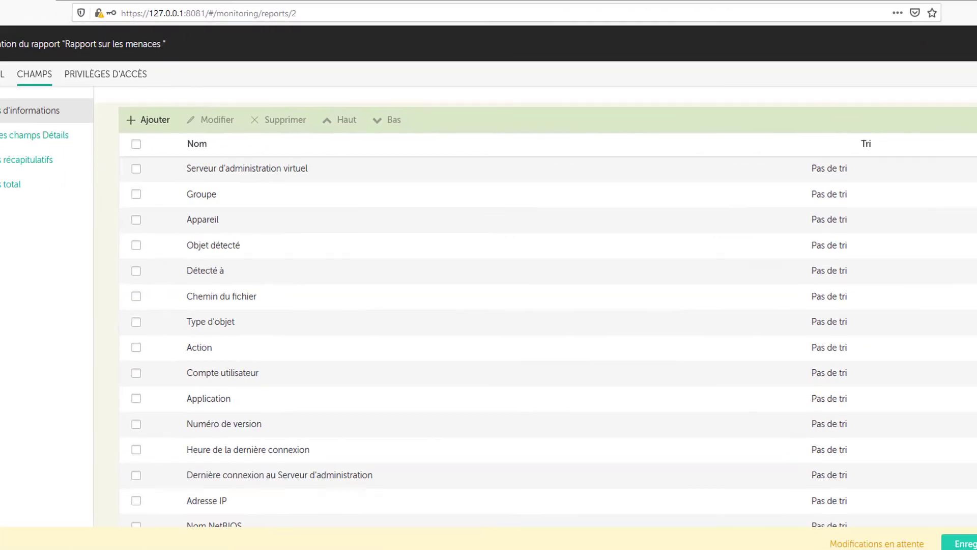
Move the Ouvrir un incident field to the first position in the report's field list and save the report.
scroll(381, 359, "down", 3)
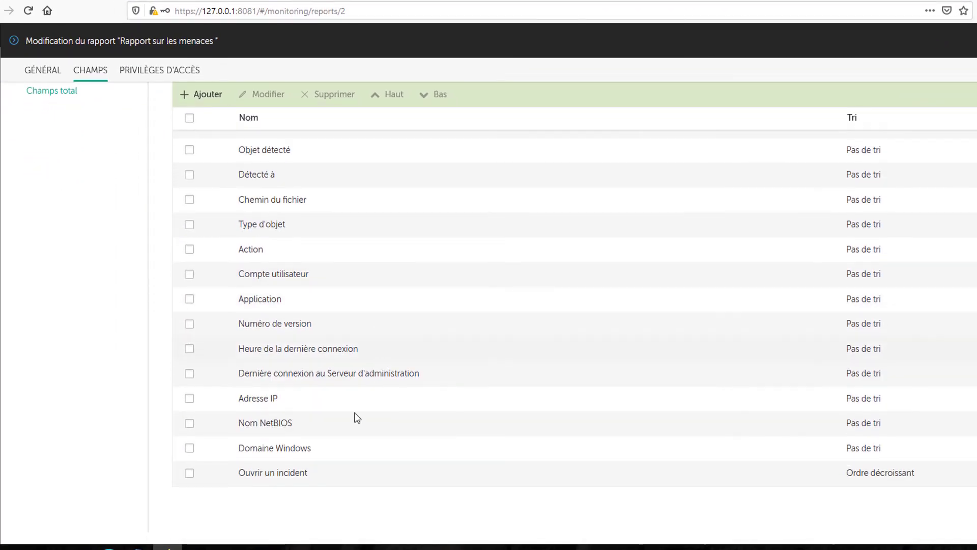
left_click(189, 473)
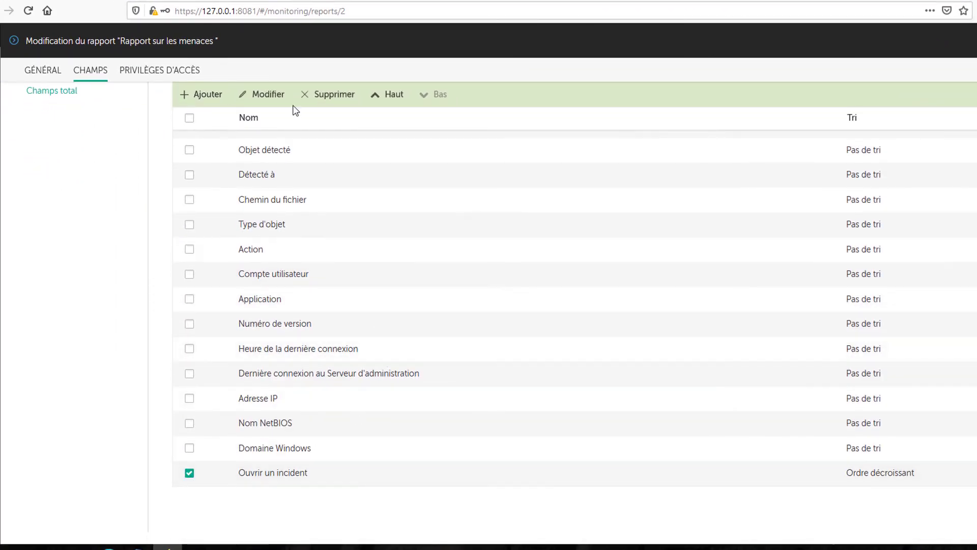
left_click(381, 97)
left_click(380, 97)
left_click(380, 96)
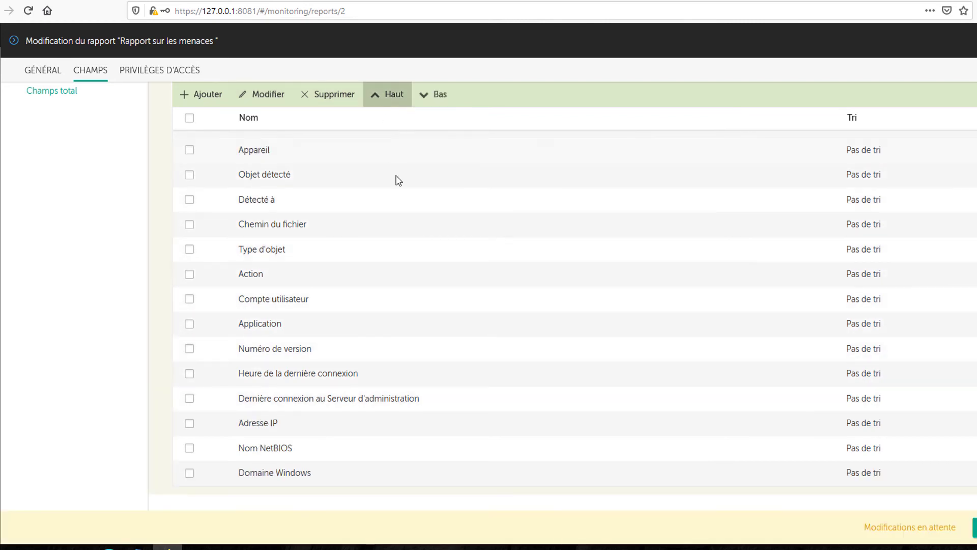
scroll(399, 192, "up", 2)
left_click(385, 116)
left_click(385, 116)
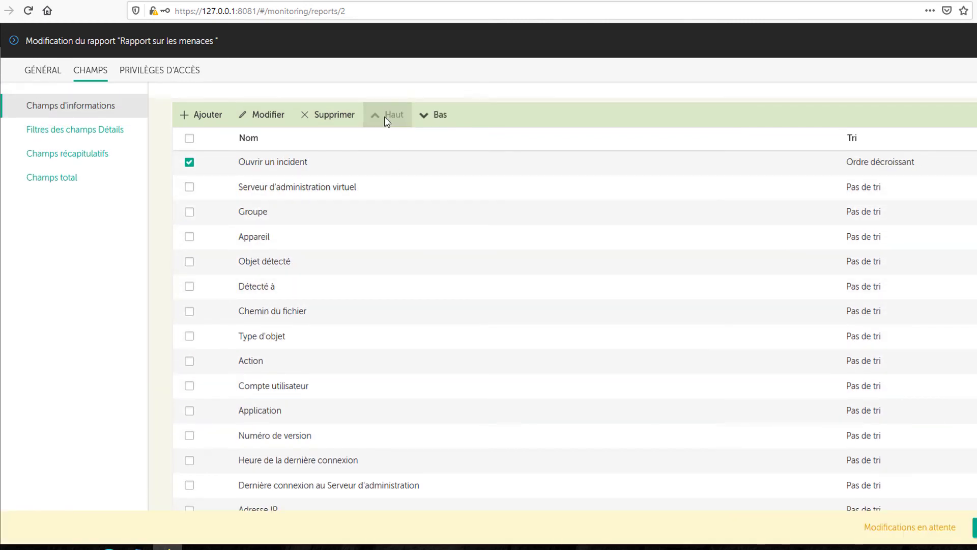
left_click(974, 528)
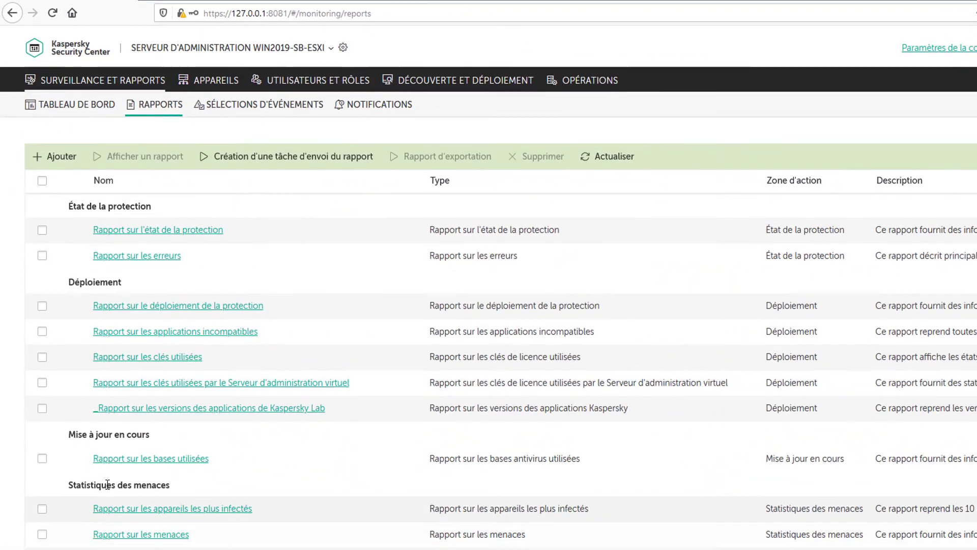
Display the details of Rapport sur les menaces and examine the incident card of the sw_test.exe detection, including its process and file information.
left_click(41, 532)
left_click(142, 156)
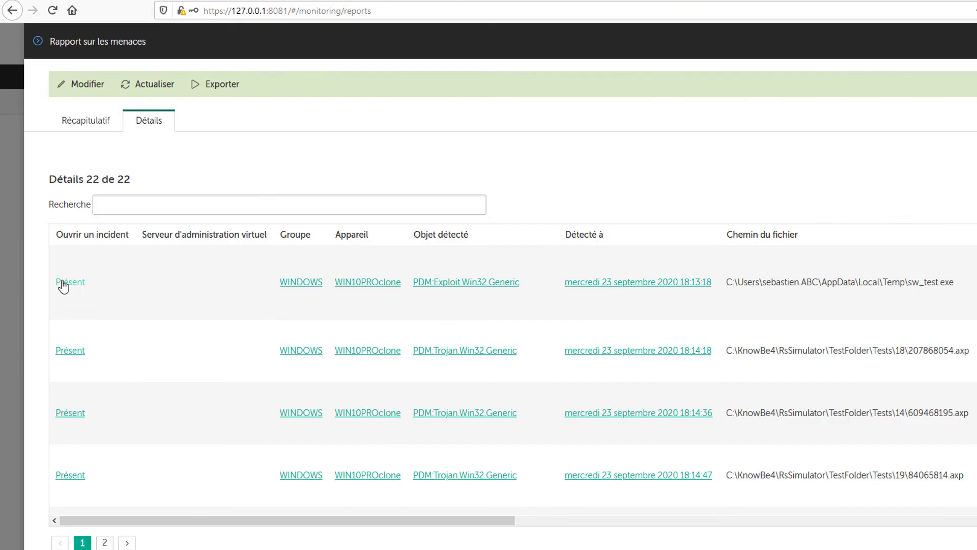
left_click(62, 285)
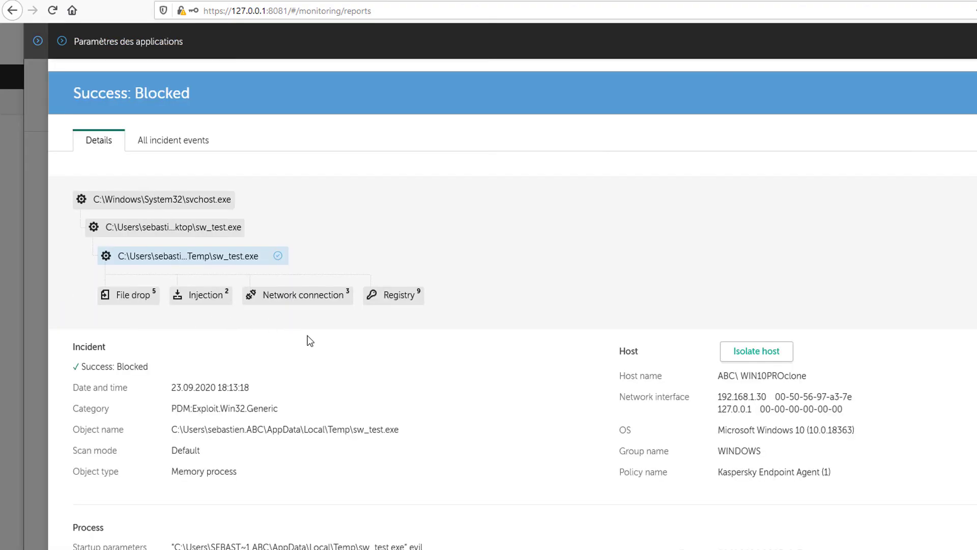
scroll(310, 341, "down", 6)
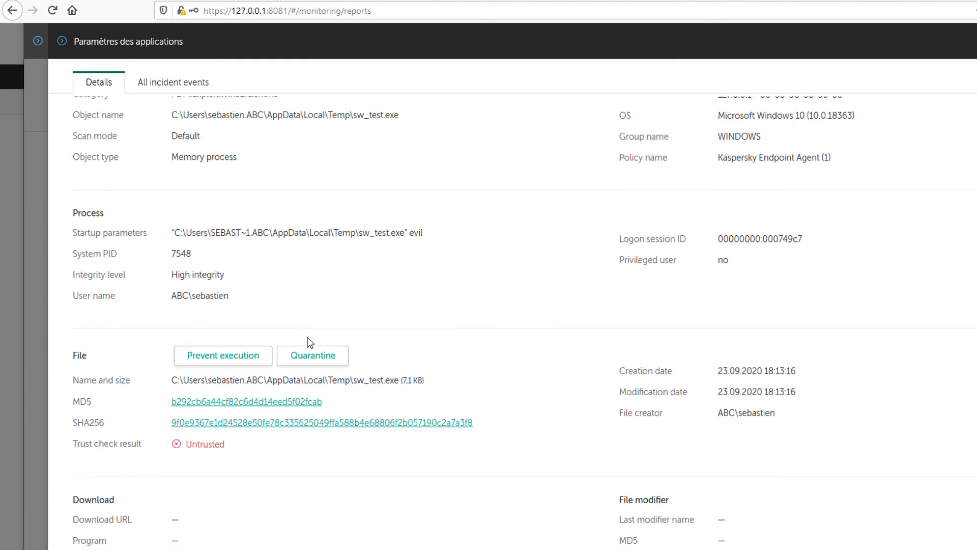
scroll(310, 342, "down", 2)
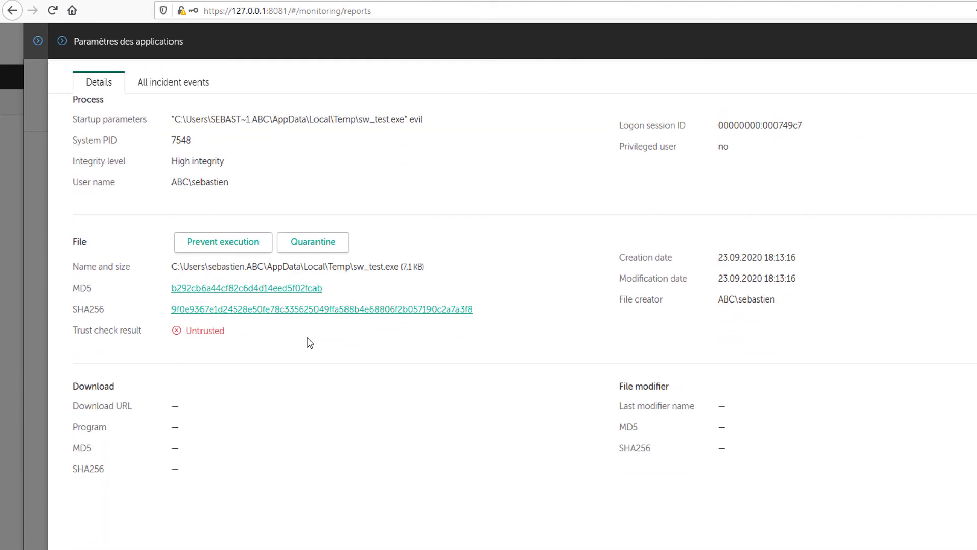
scroll(310, 342, "up", 8)
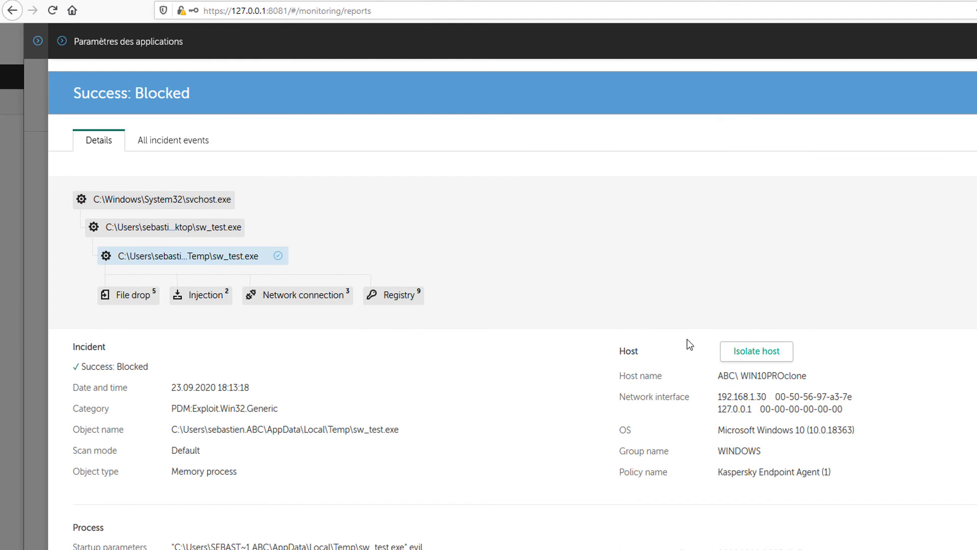
Request isolation of the host WIN10PROclone from the incident card.
left_click(753, 350)
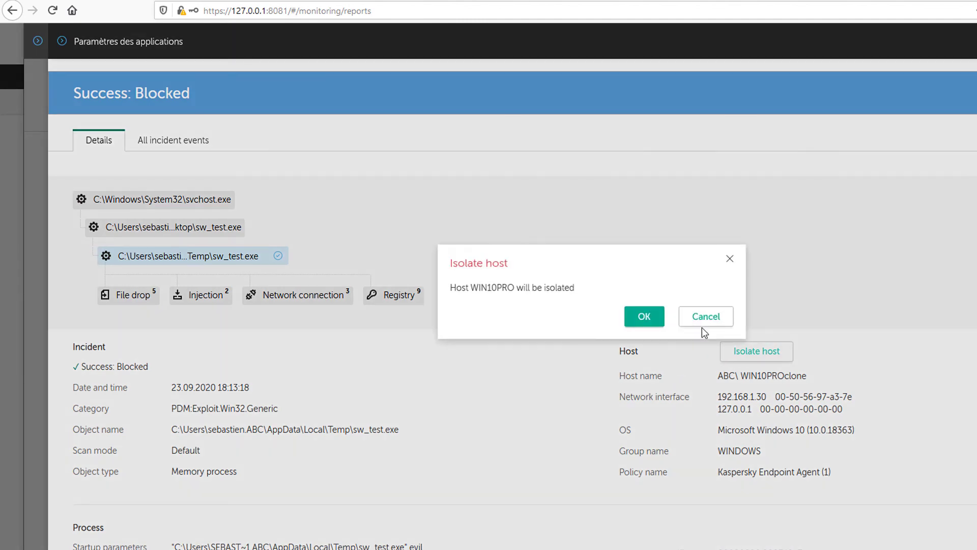